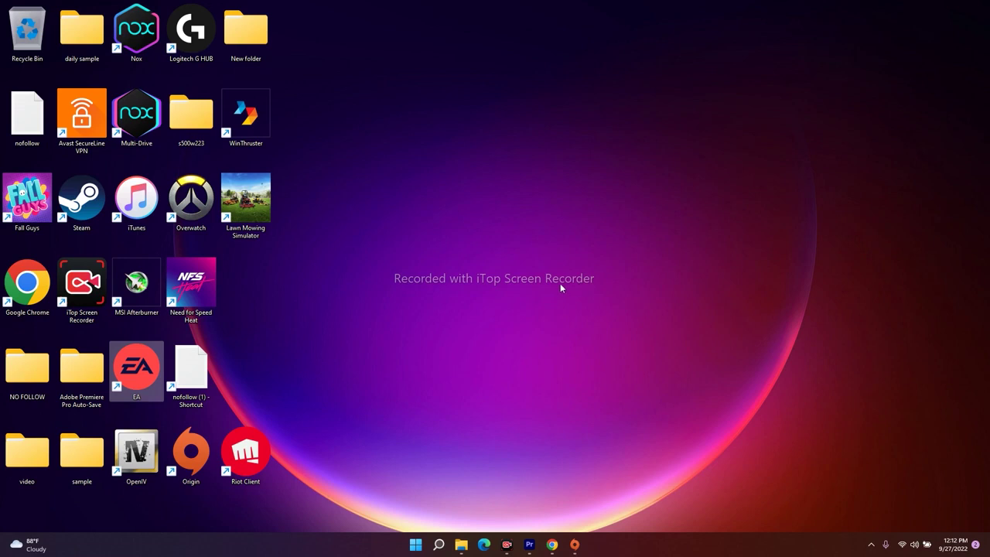
- Search Windows for 'origin' and open the Origin shortcut's file location
click(439, 544)
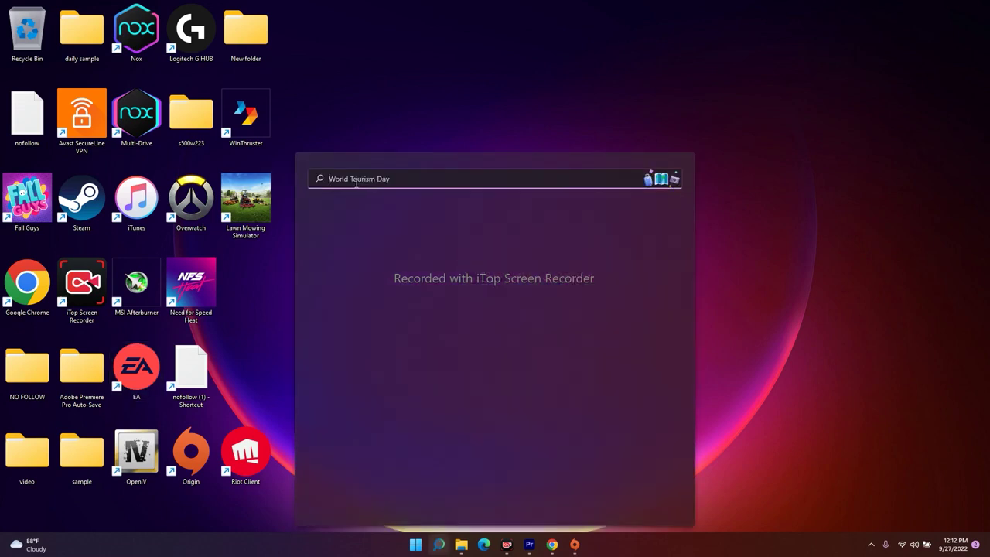
text(origin)
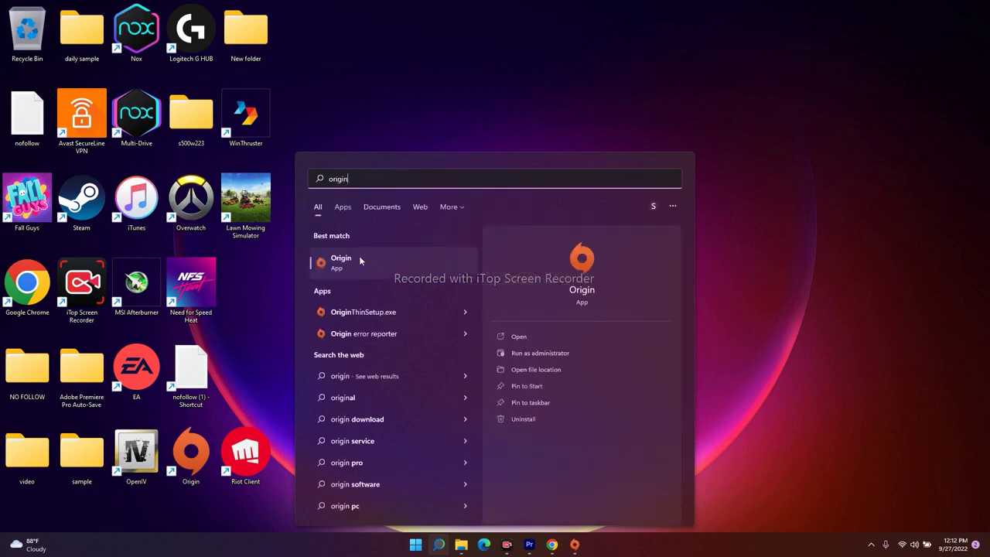
click(539, 370)
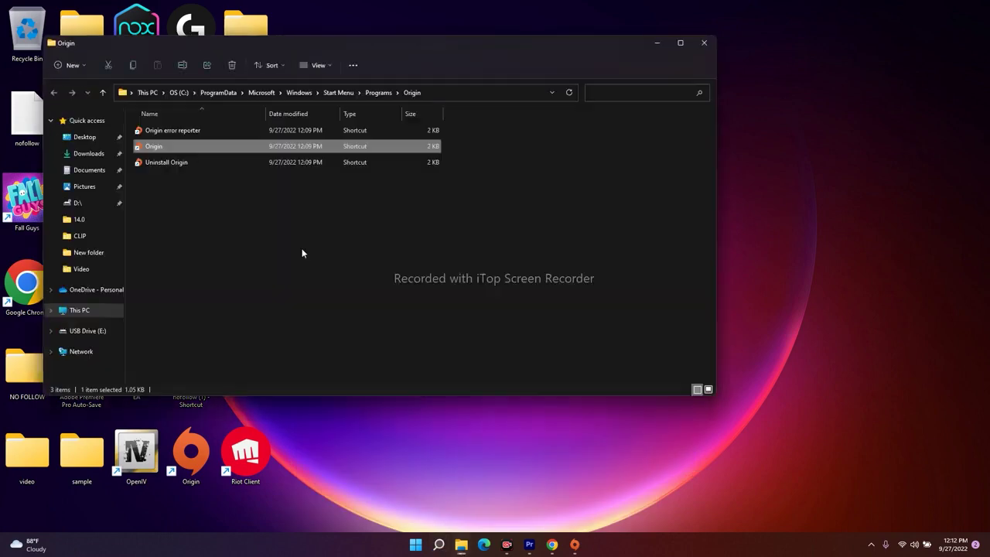
- Enable 'Run this program as an administrator' for the Origin shortcut, apply it, and close the folder
double_click(158, 147)
right_click(161, 147)
click(209, 340)
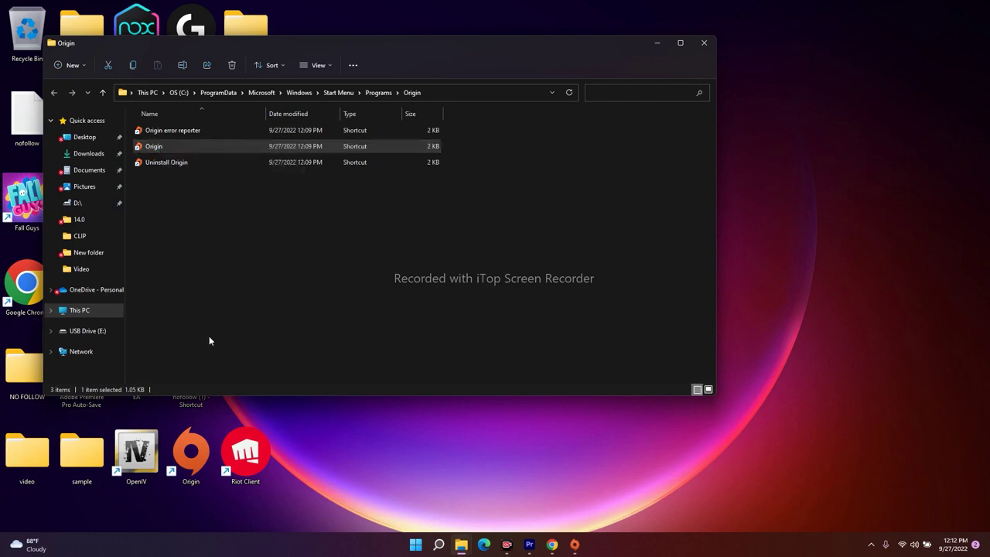
click(242, 330)
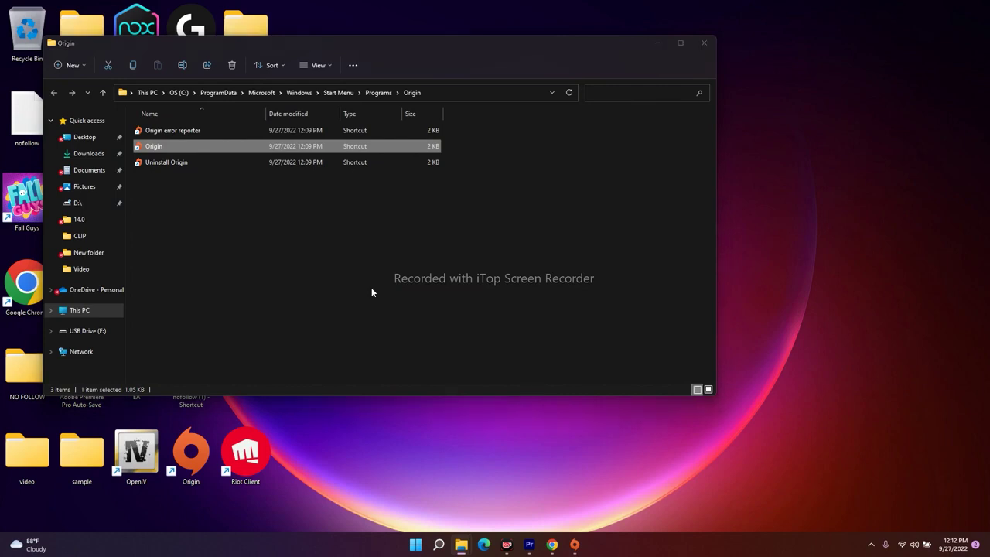
click(312, 180)
drag(256, 158, 577, 116)
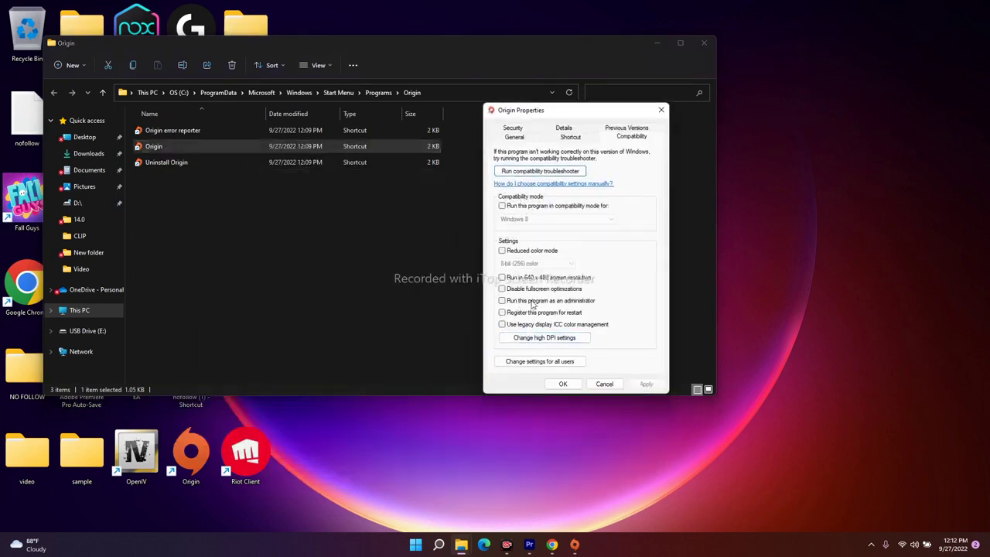
click(553, 302)
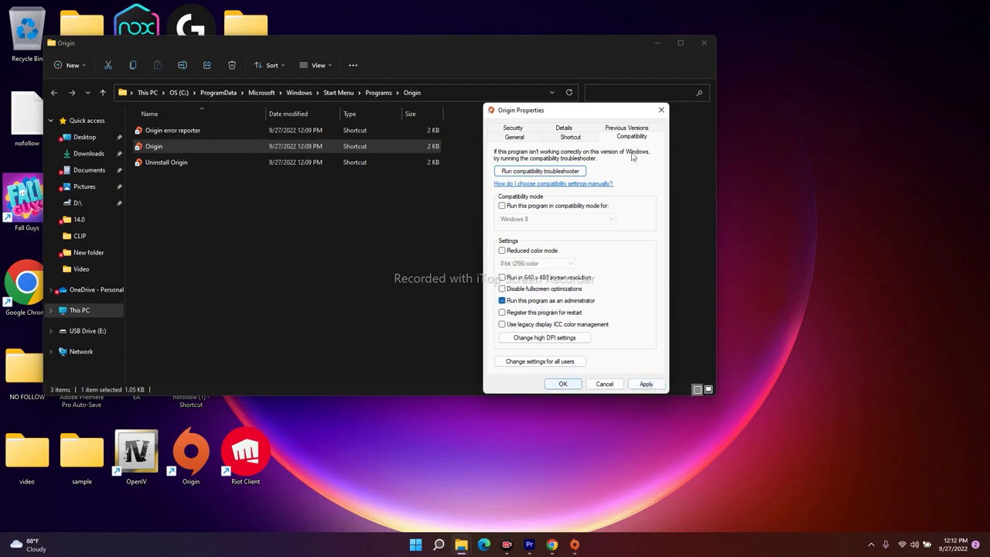
click(294, 230)
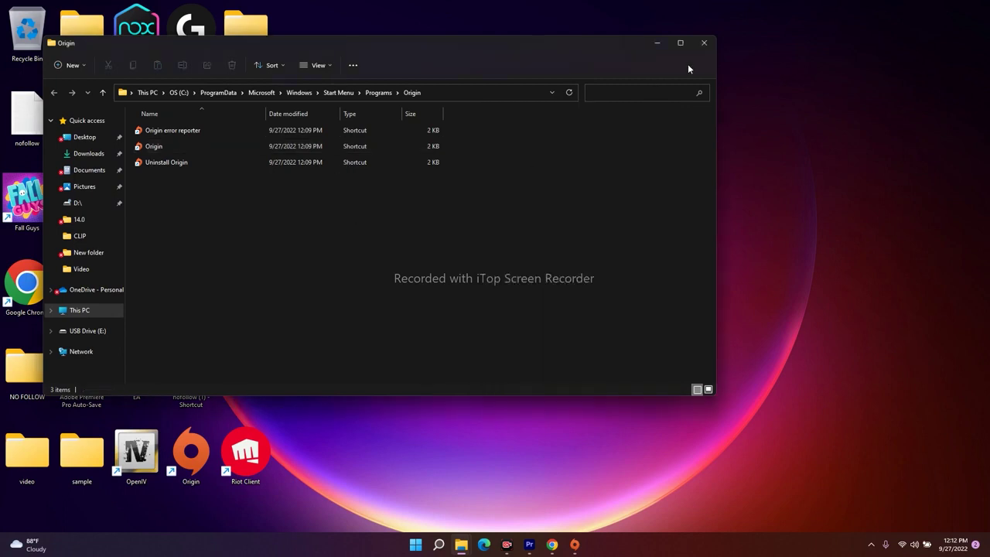
click(710, 48)
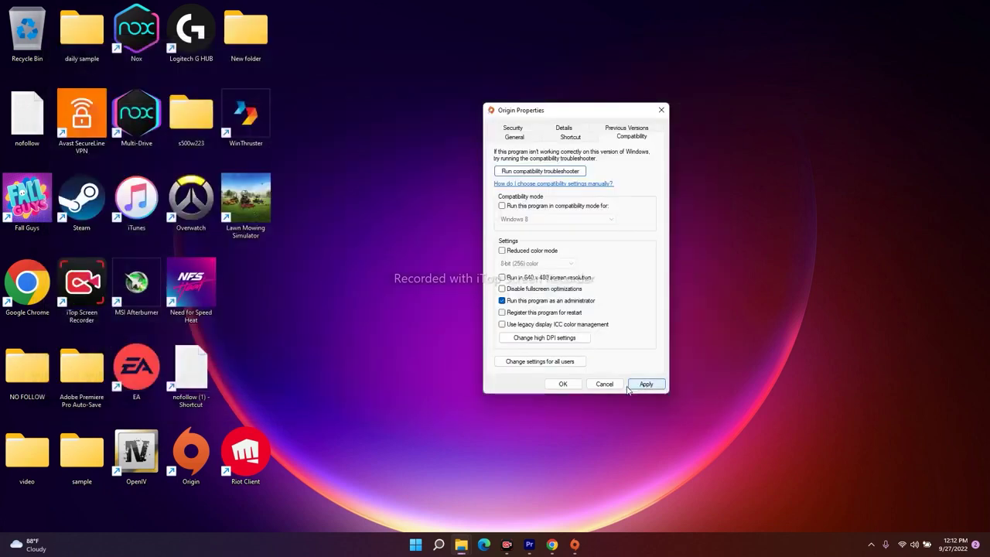
click(608, 386)
click(438, 545)
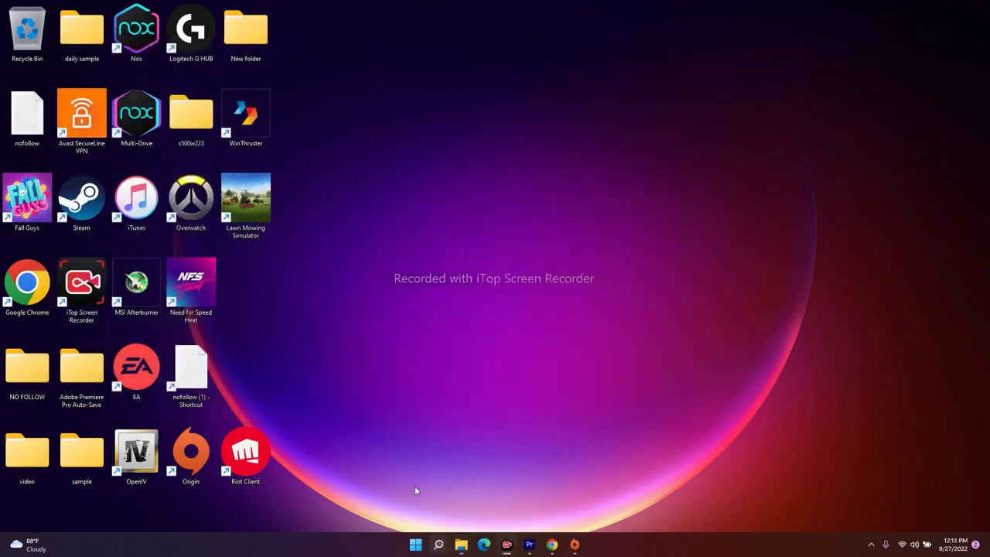
text(ea)
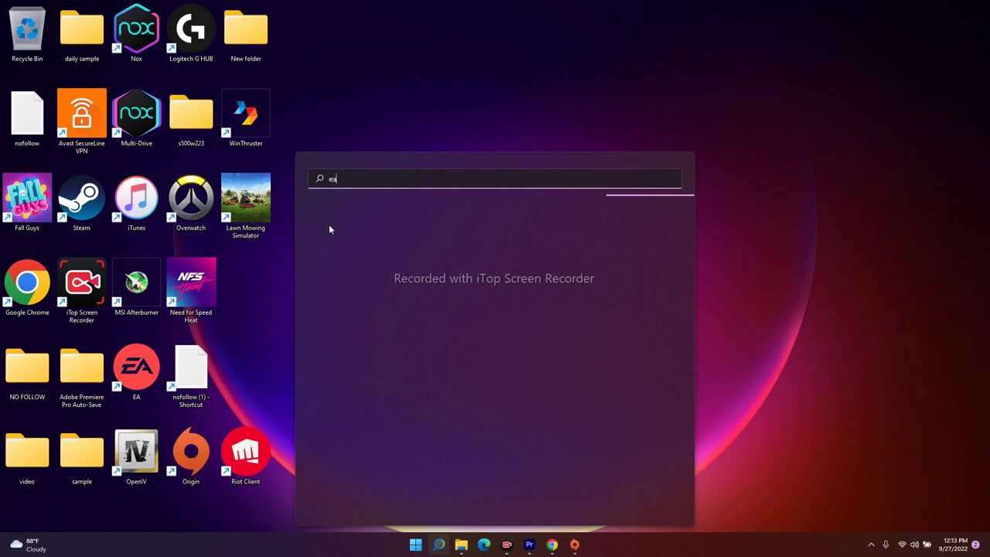
key(BackSpace)
key(BackSpace)
text(EA)
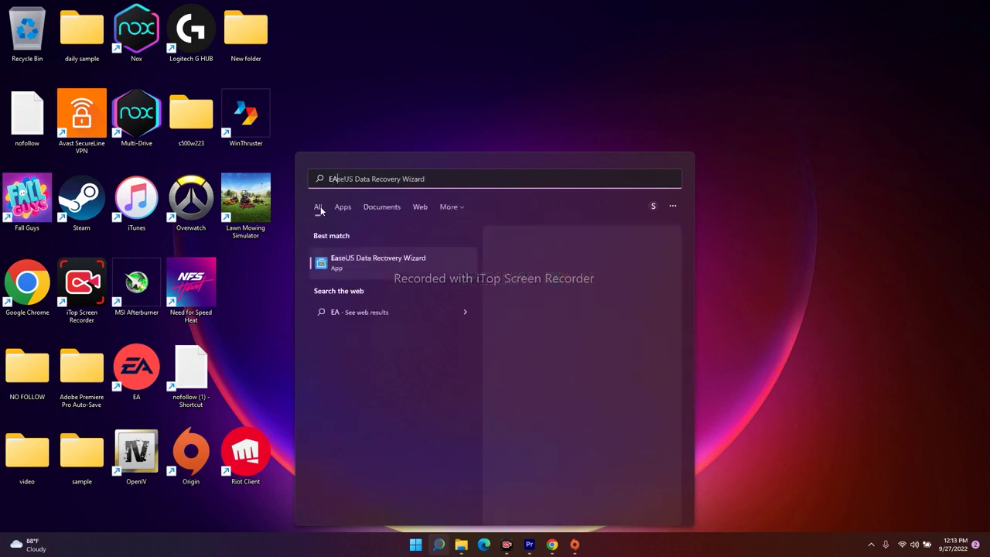
click(493, 105)
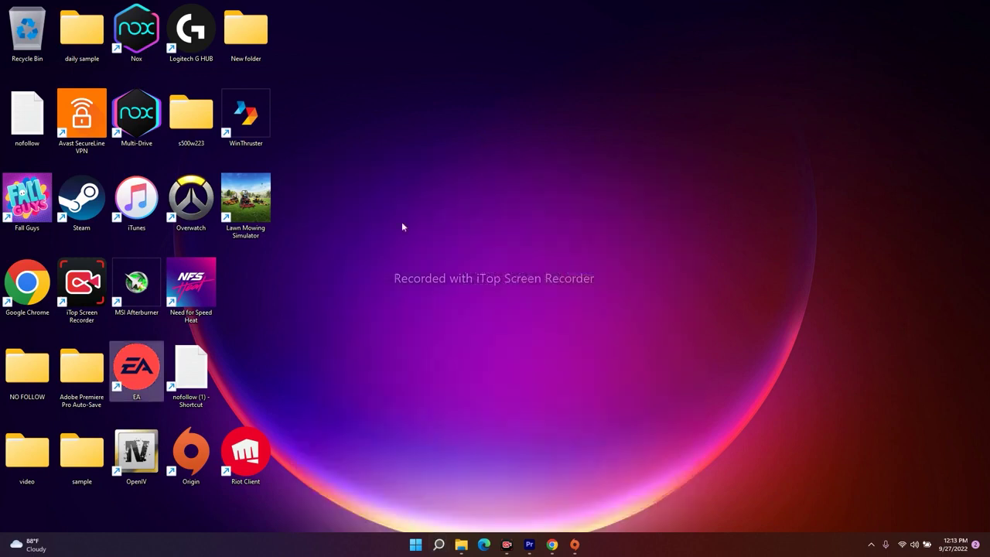
- Go to the EA Desktop install folder and bring up EALauncher's Properties
right_click(143, 383)
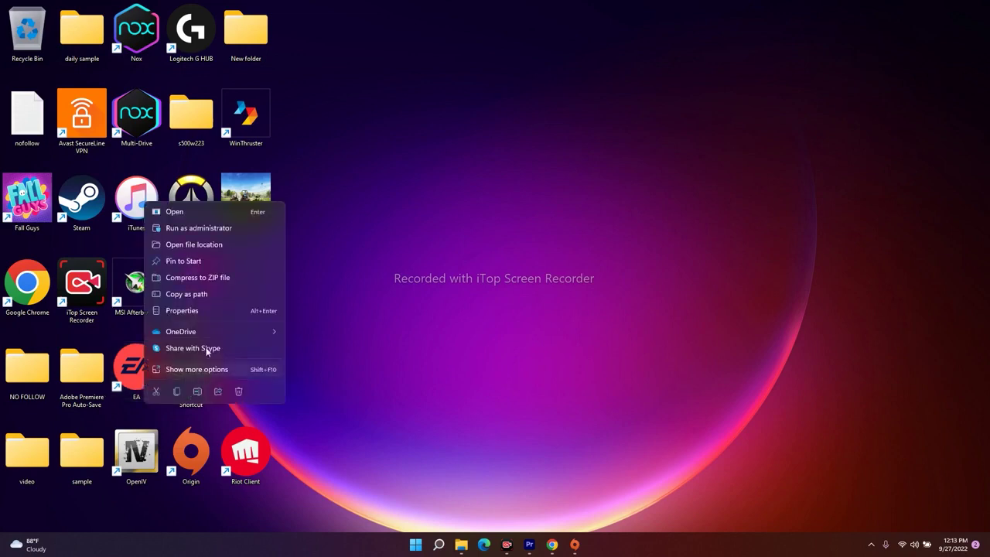
click(194, 246)
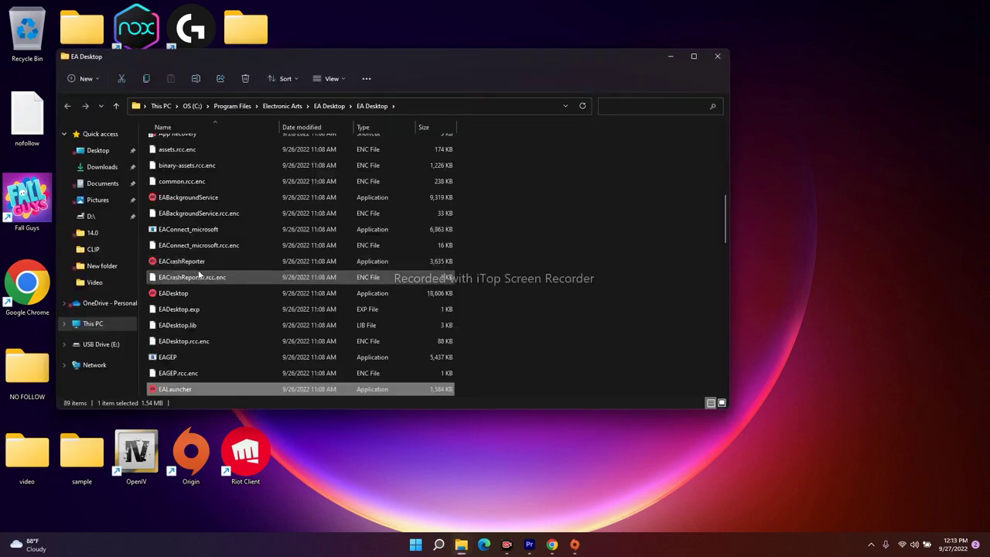
right_click(190, 389)
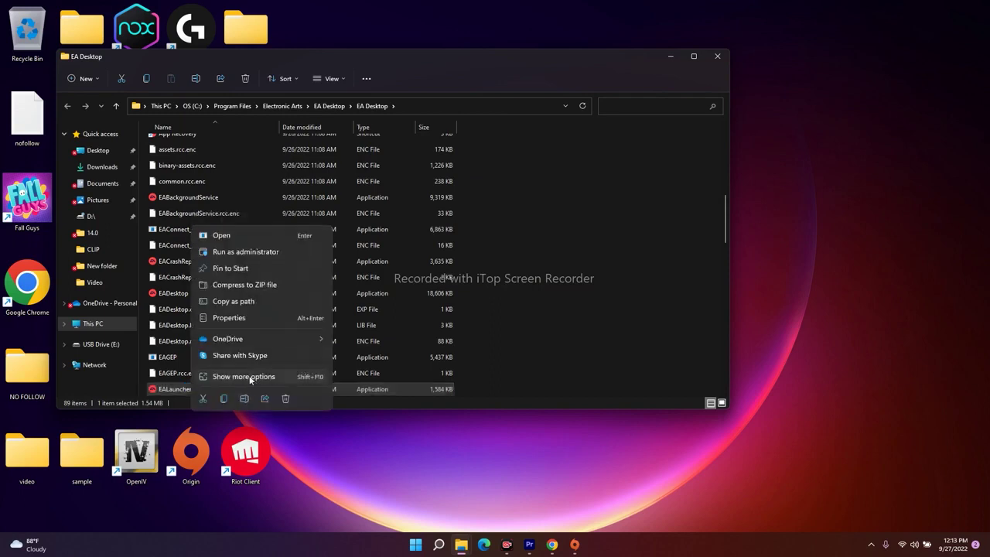
click(250, 377)
click(307, 369)
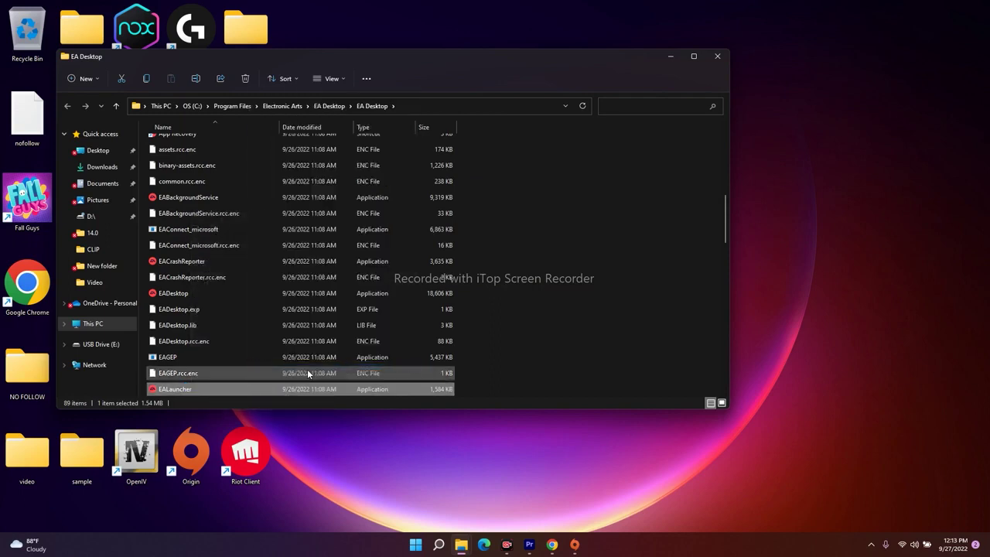
- Set EALauncher to run as administrator on Compatibility, then close the dialog and folder
drag(339, 243, 585, 157)
click(524, 182)
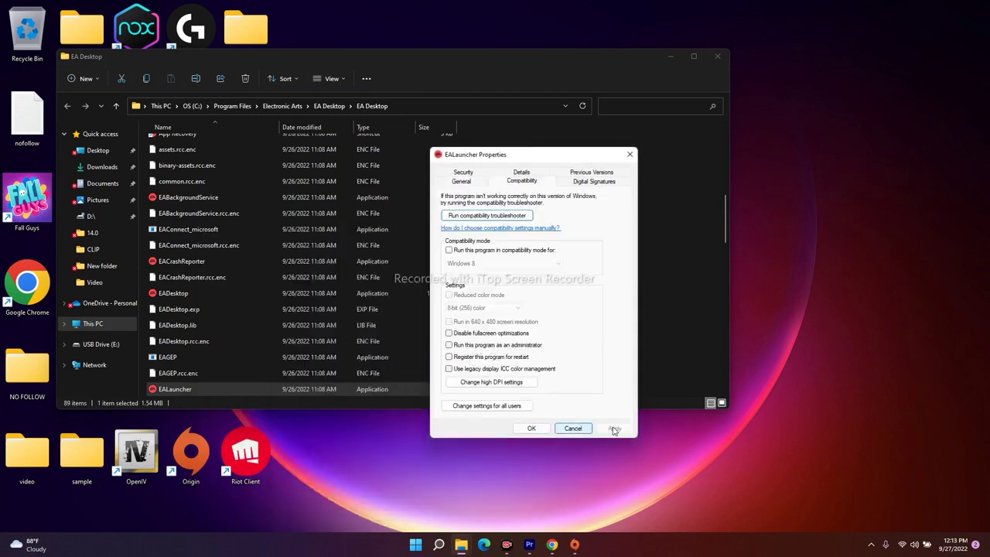
click(499, 345)
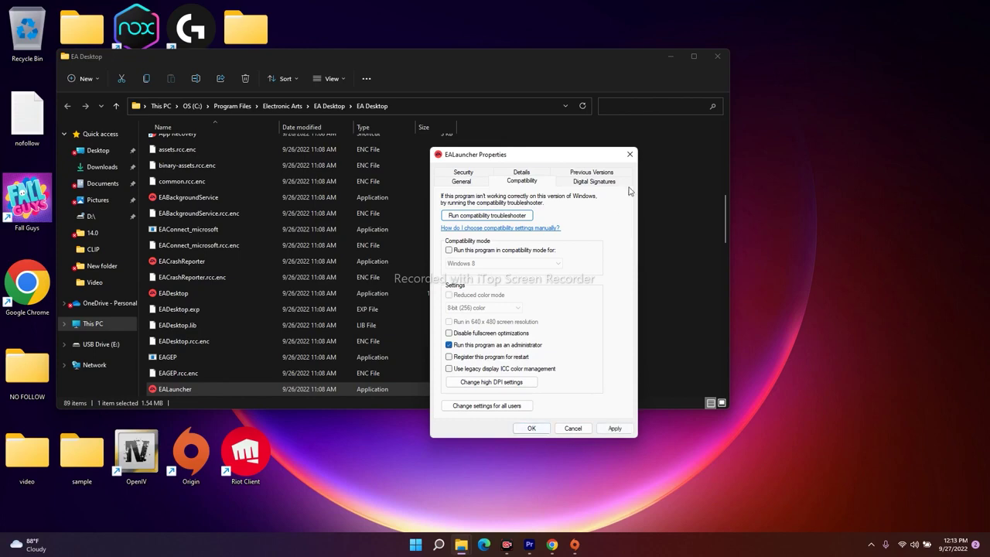
click(629, 154)
click(717, 57)
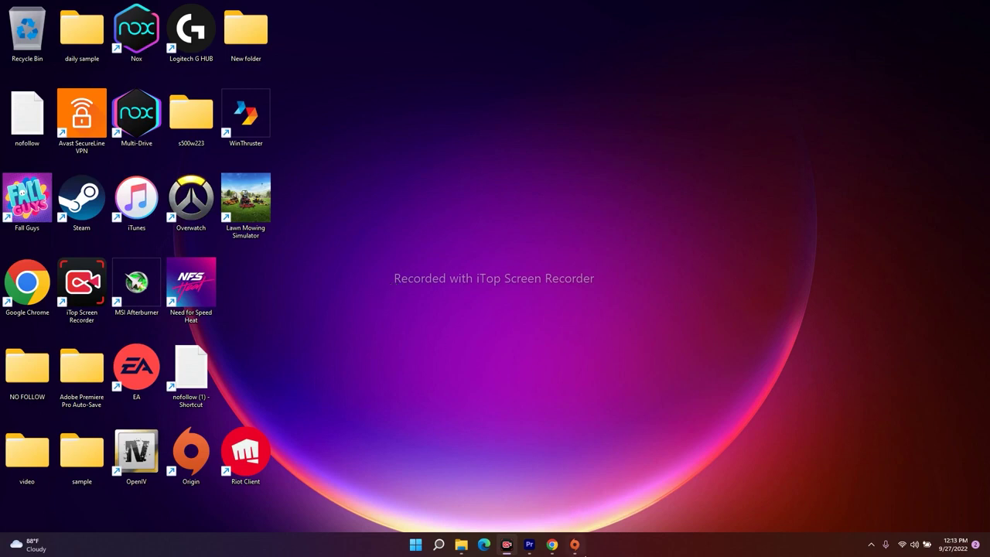
mouse_move(576, 545)
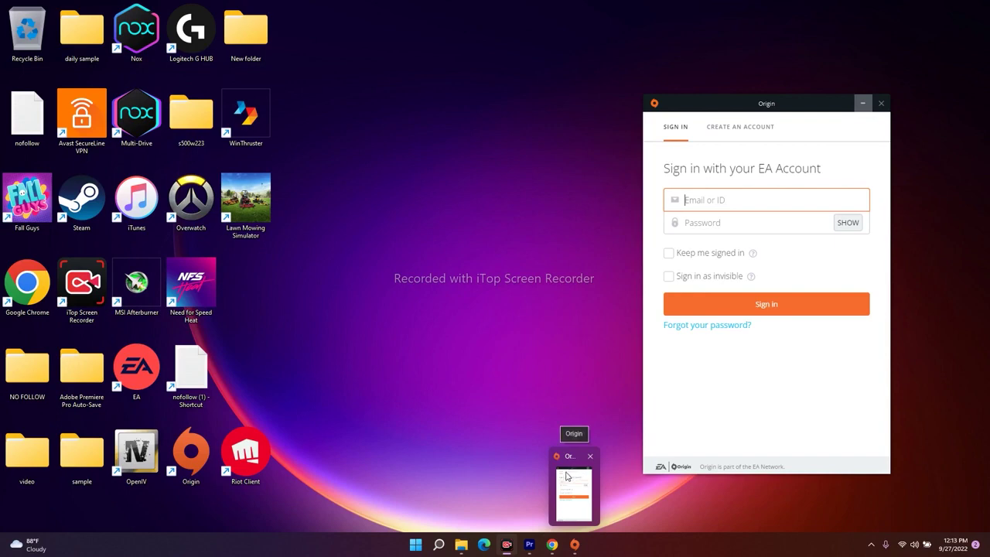
click(558, 478)
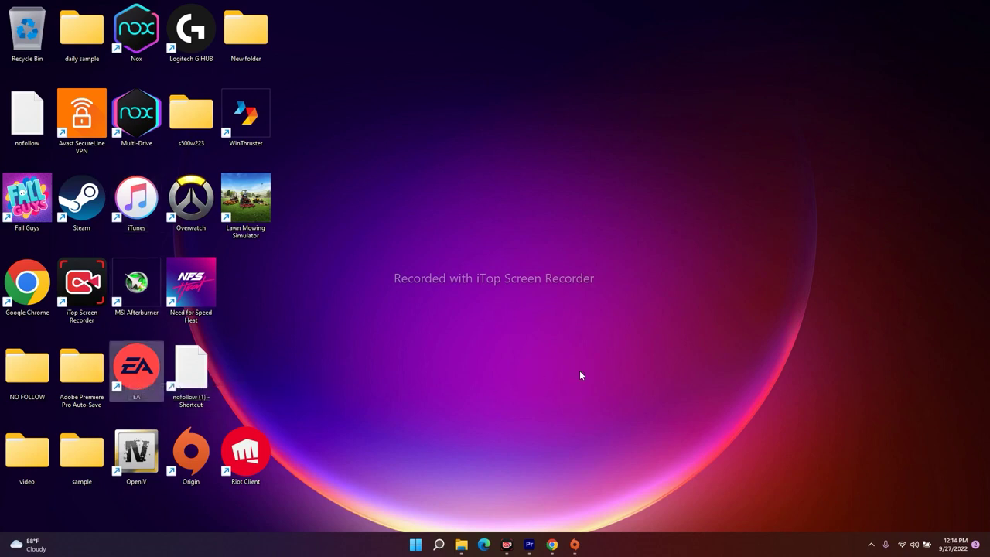
click(871, 545)
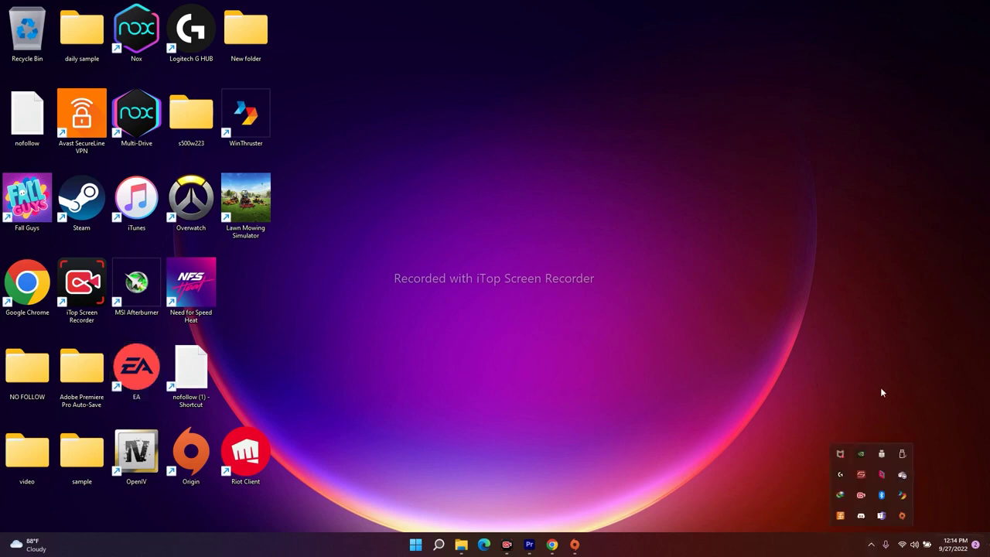
click(902, 519)
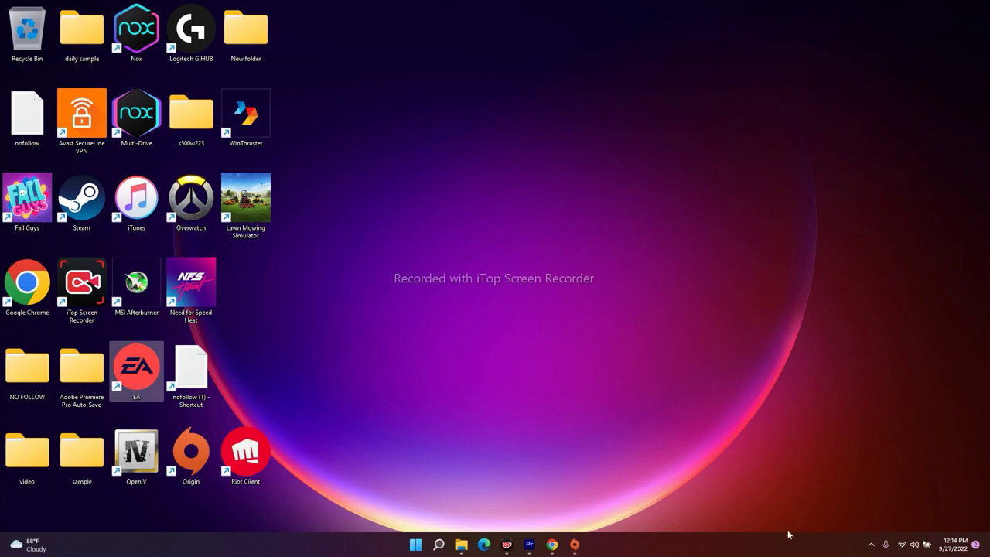
click(871, 545)
click(832, 364)
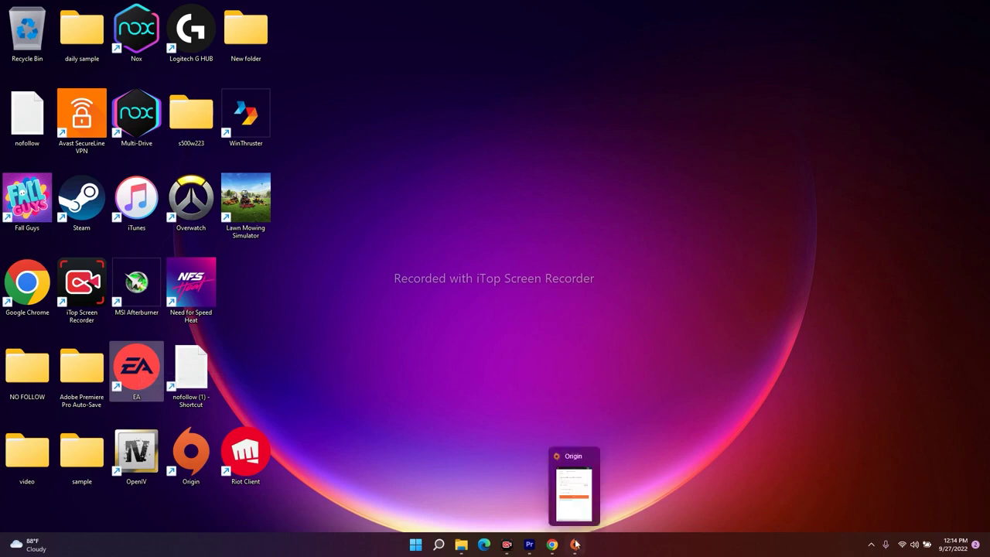
click(577, 344)
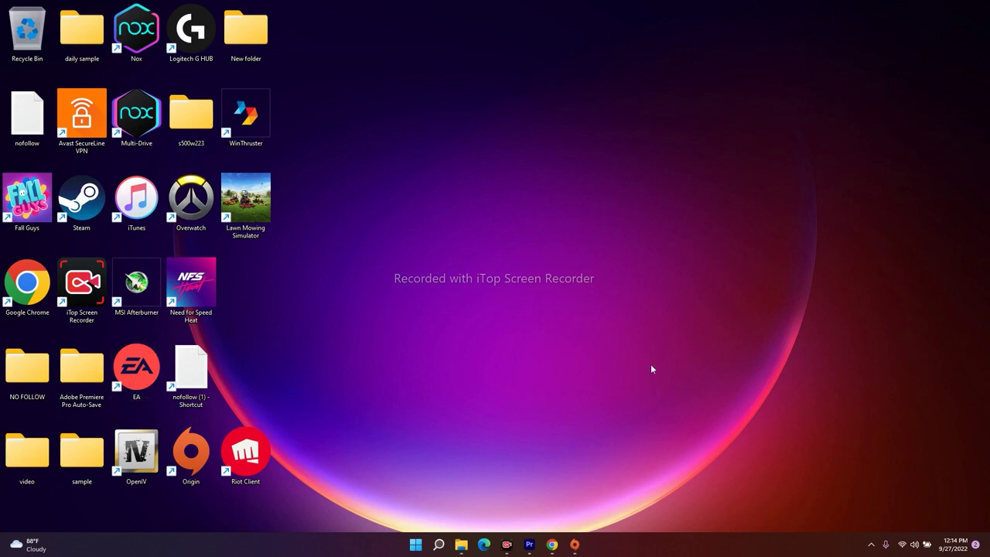
- Search Windows for 'control' and open Control Panel from the best match
click(438, 544)
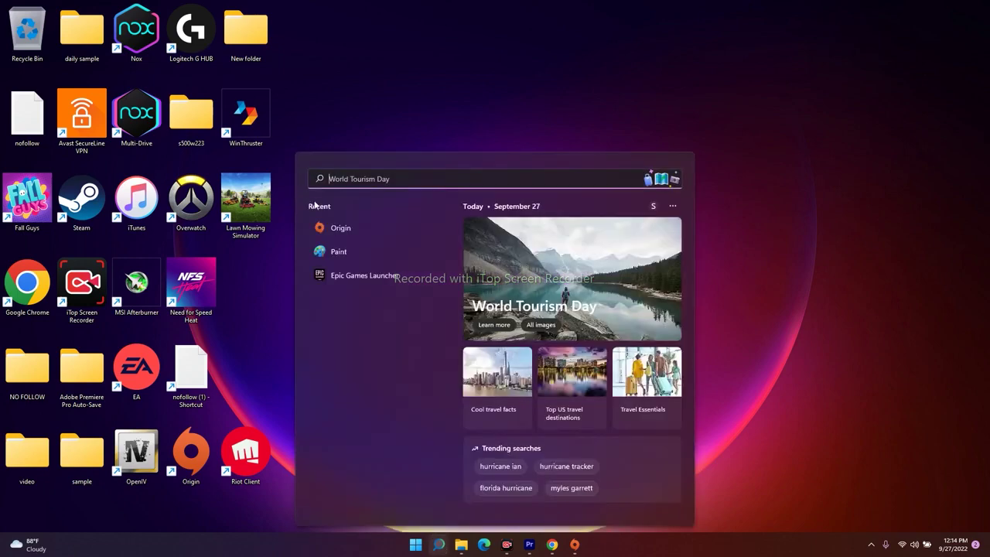
text(CONTR)
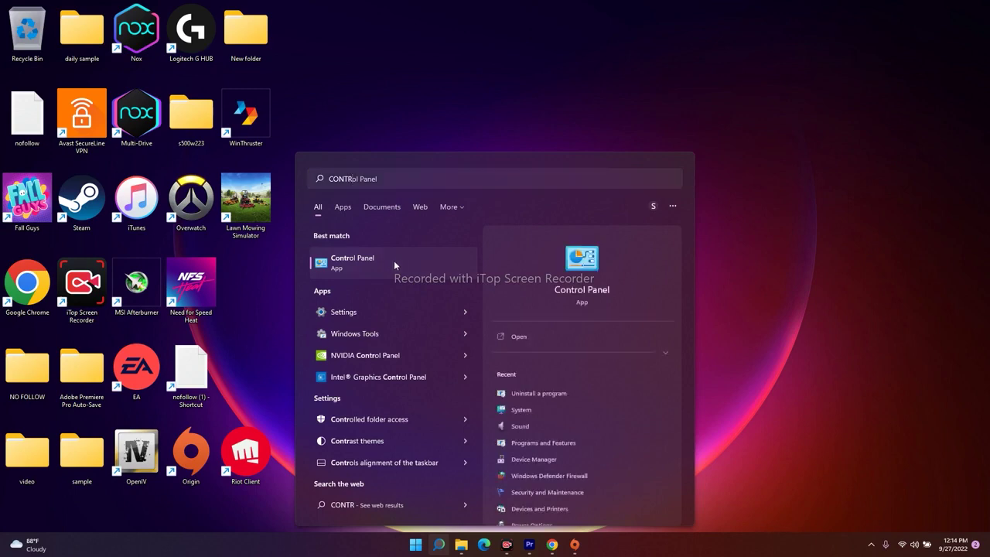
click(395, 265)
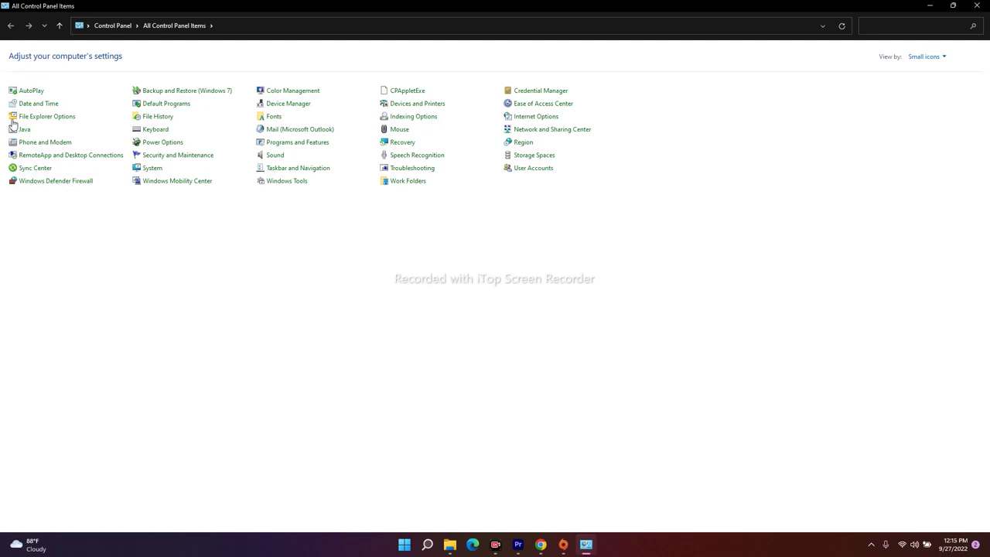
- Open Programs and Features and find Origin in the installed programs list
click(320, 144)
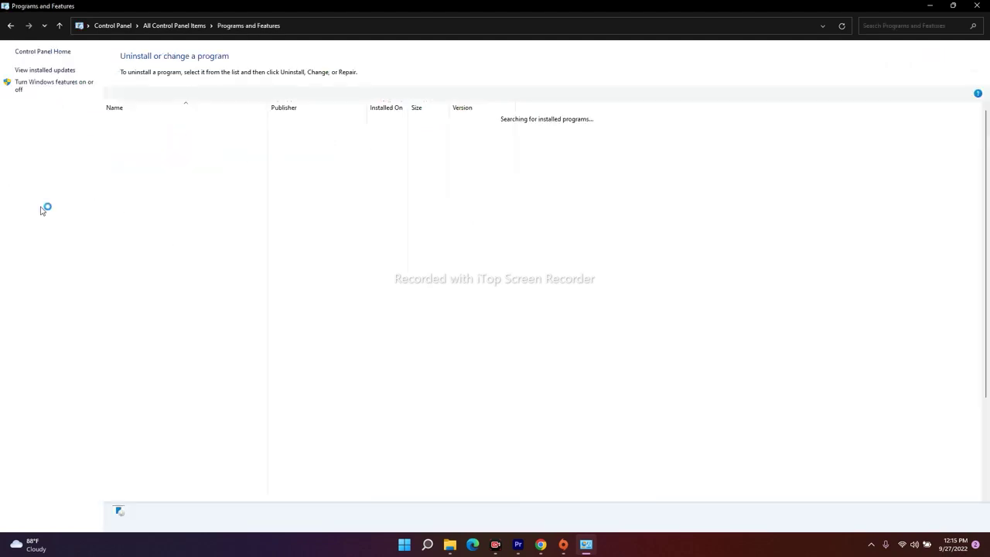
scroll(544, 288, down, 16)
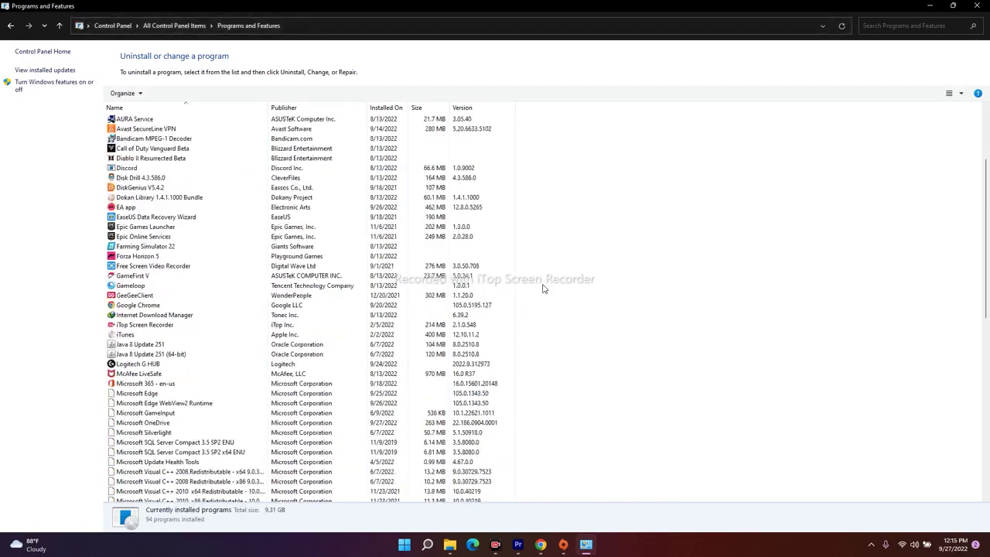
scroll(532, 294, up, 8)
scroll(532, 294, up, 7)
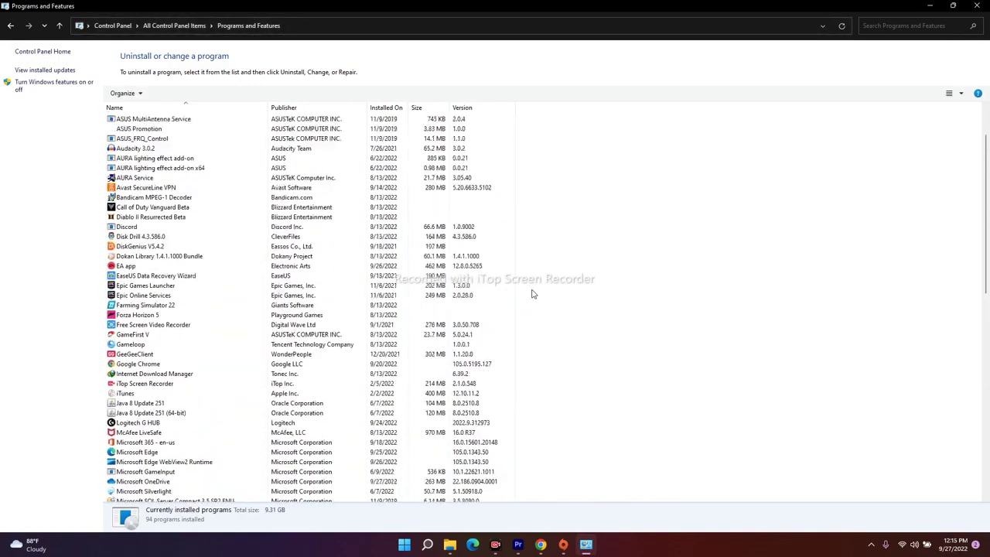
scroll(532, 294, down, 2)
scroll(532, 294, up, 3)
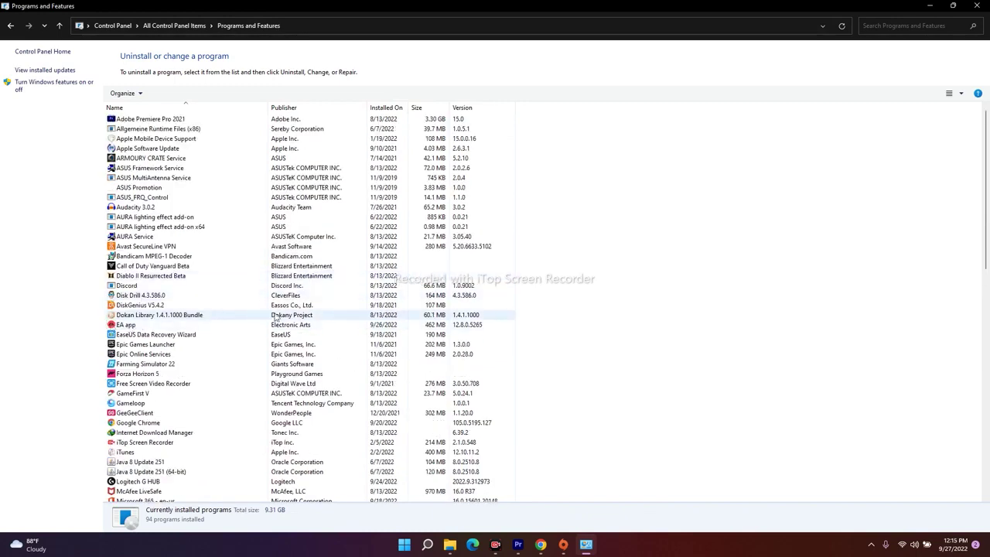
scroll(268, 319, down, 11)
scroll(268, 317, down, 7)
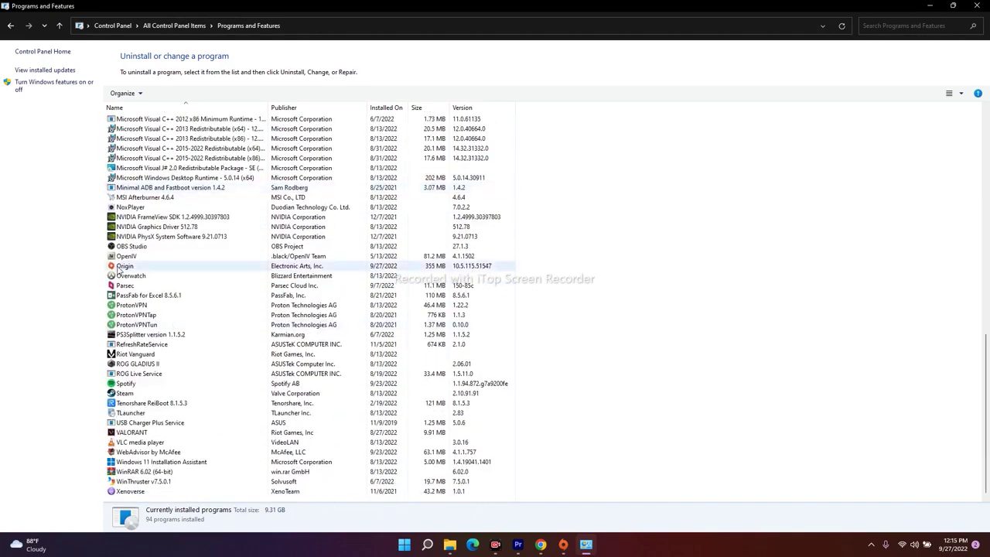
- Choose Uninstall for Origin from its context menu
click(126, 268)
right_click(141, 272)
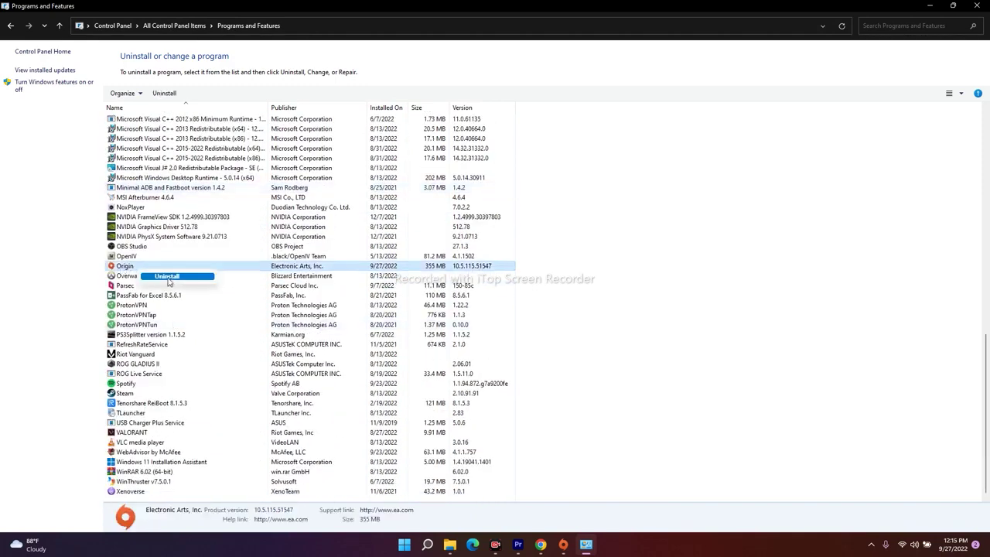
click(167, 278)
scroll(214, 285, up, 15)
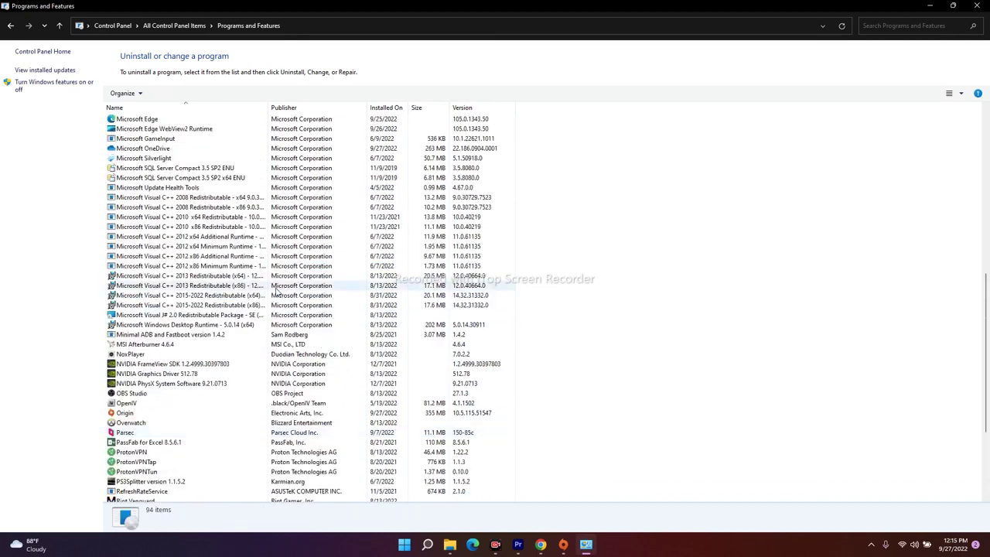